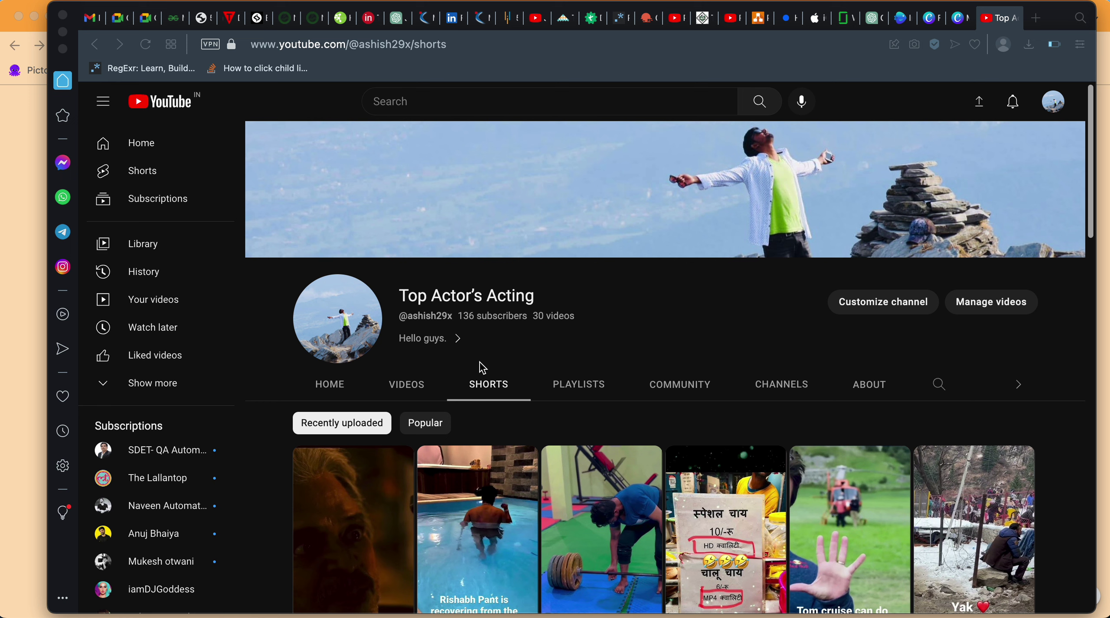
Switch from the Opera YouTube window to the Chrome window showing a new tab.
{"action": "left_click", "coordinate": [26, 249]}
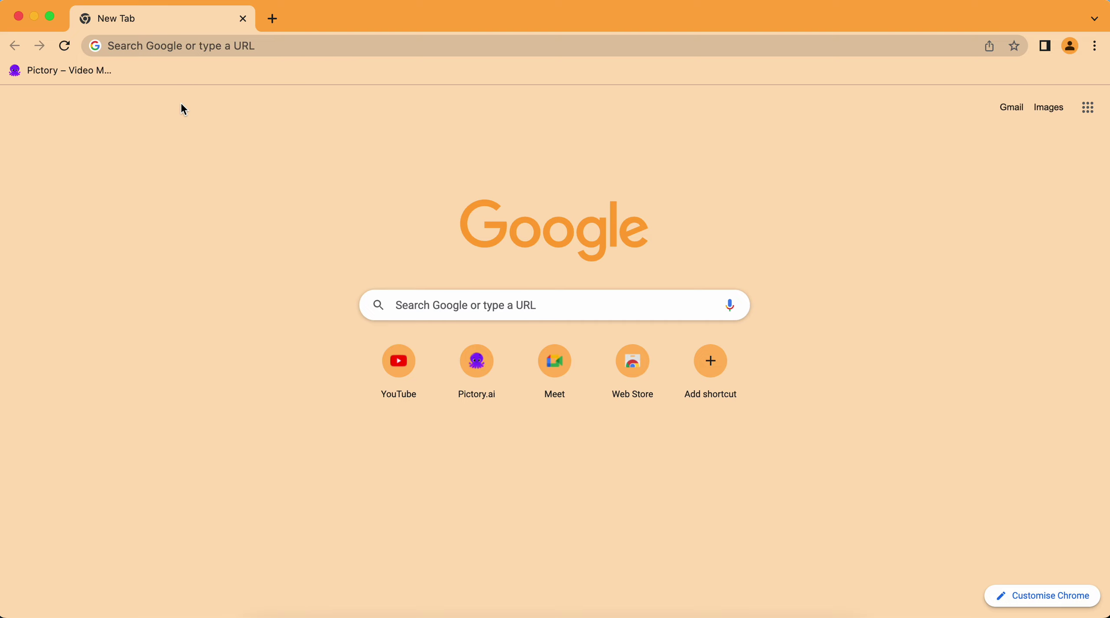
Search 'google account' from the Chrome history and open the Google Account result.
{"action": "left_click", "coordinate": [191, 46]}
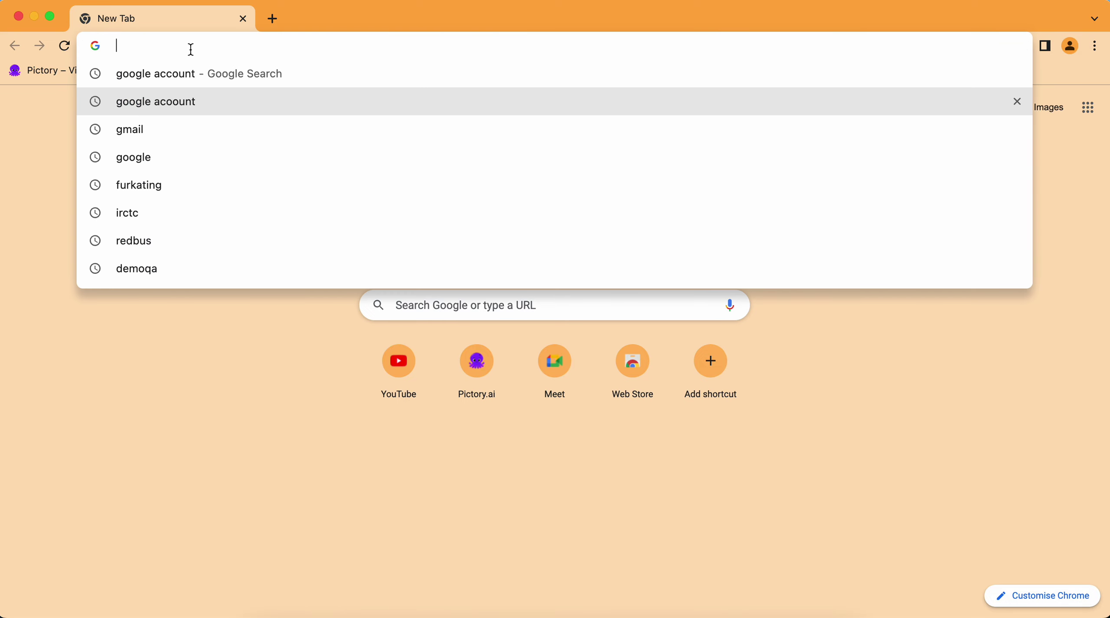
{"action": "left_click", "coordinate": [193, 74]}
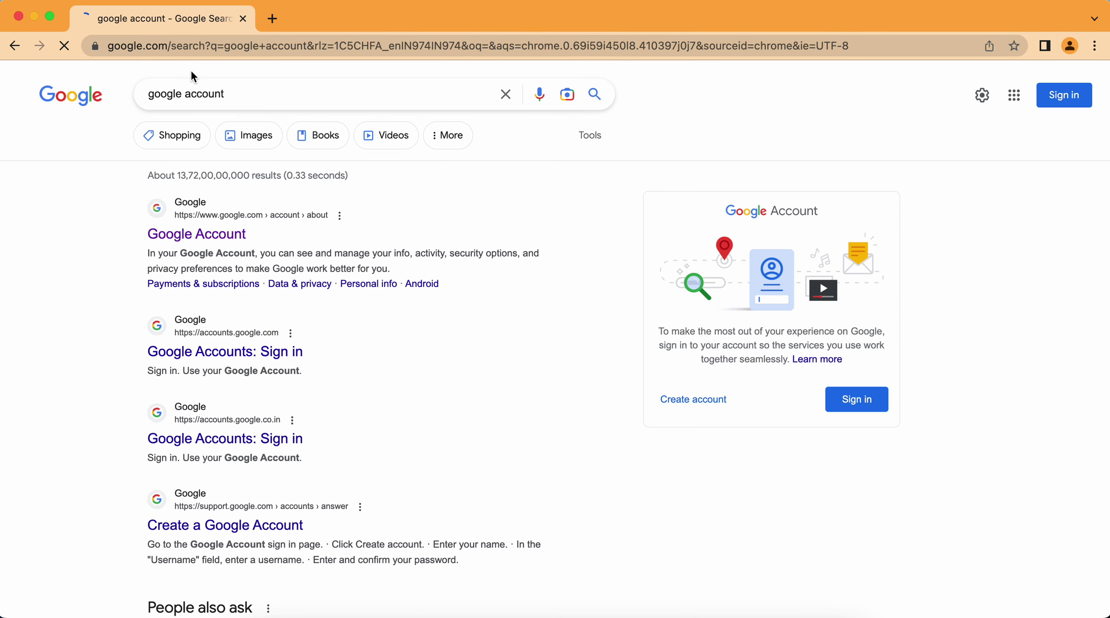
{"action": "left_click", "coordinate": [197, 239]}
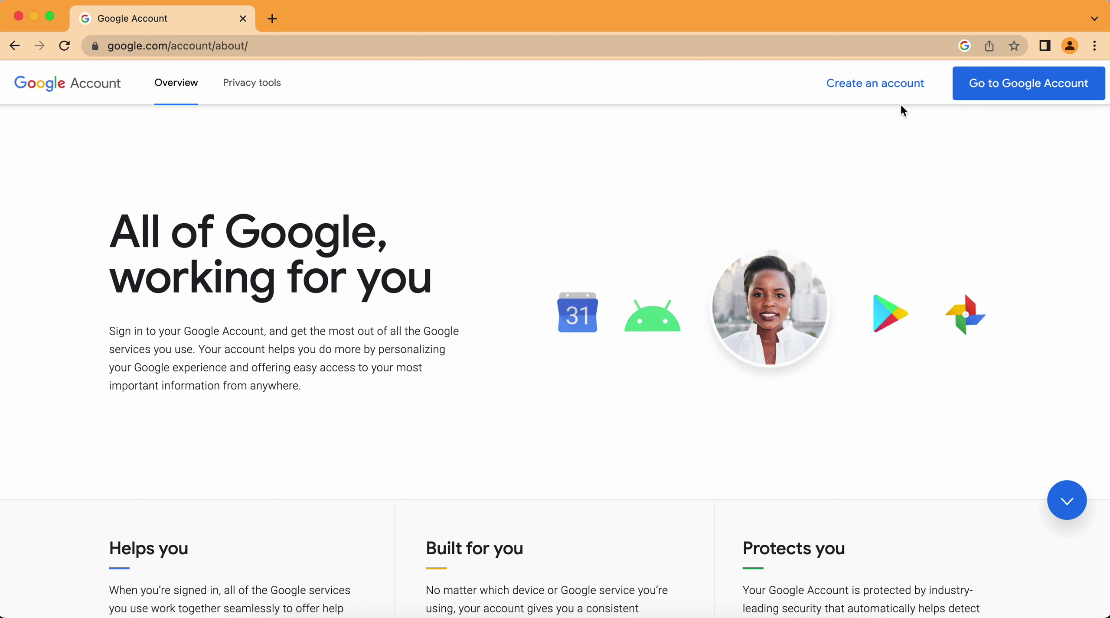
Start 'Create an account' and enter the first and last name.
{"action": "left_click", "coordinate": [872, 84]}
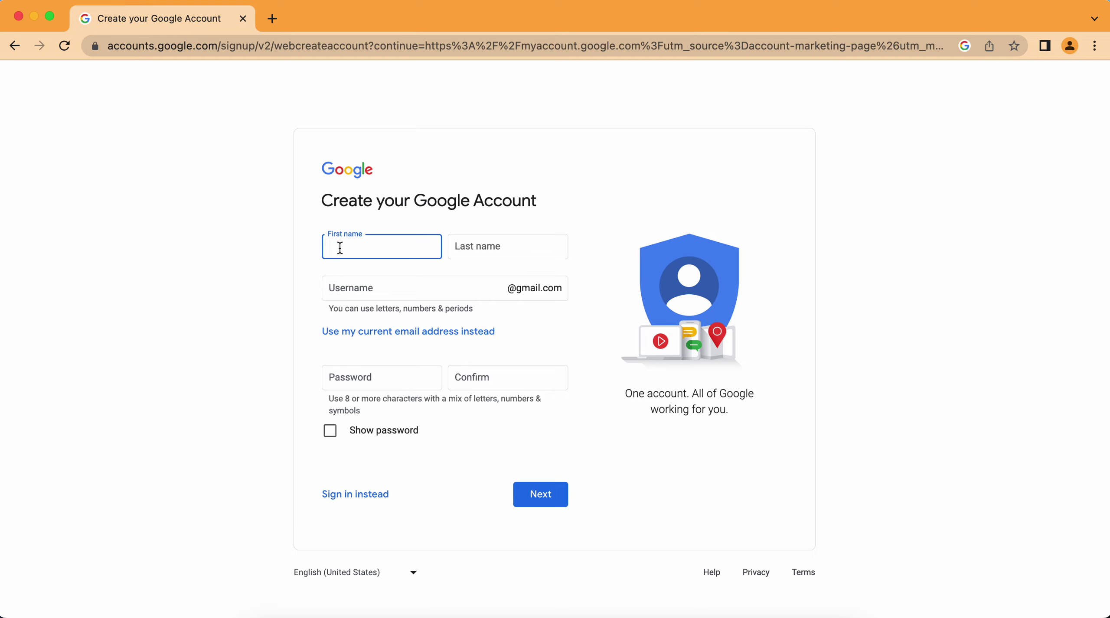
{"action": "left_click", "coordinate": [475, 251]}
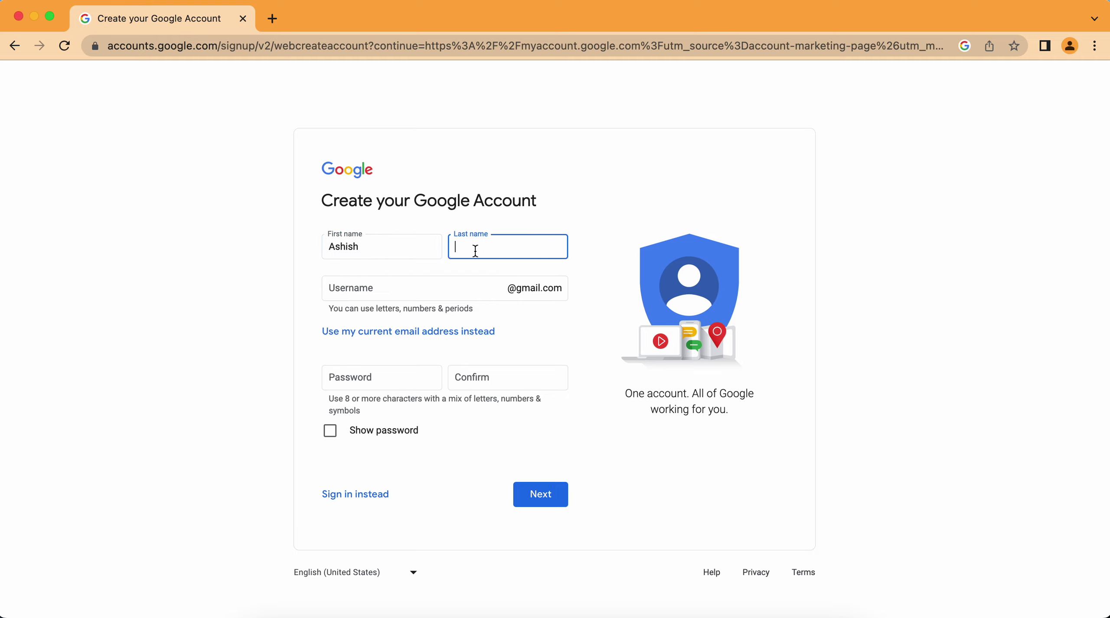
Enter a Gmail username, then remove its trailing digit when it is reported taken.
{"action": "left_click", "coordinate": [411, 291]}
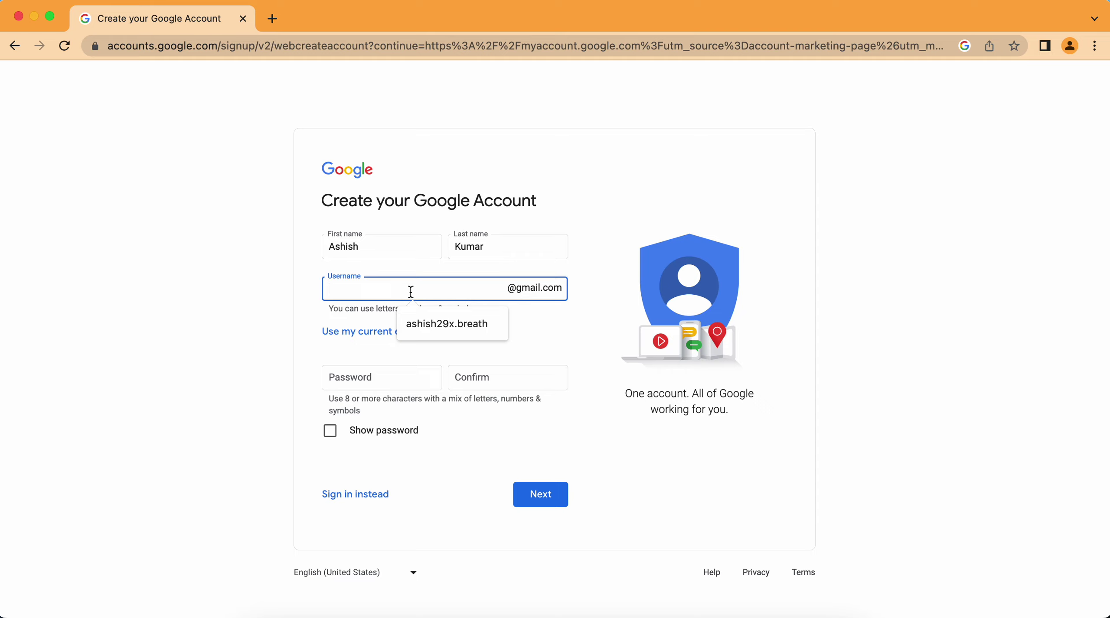
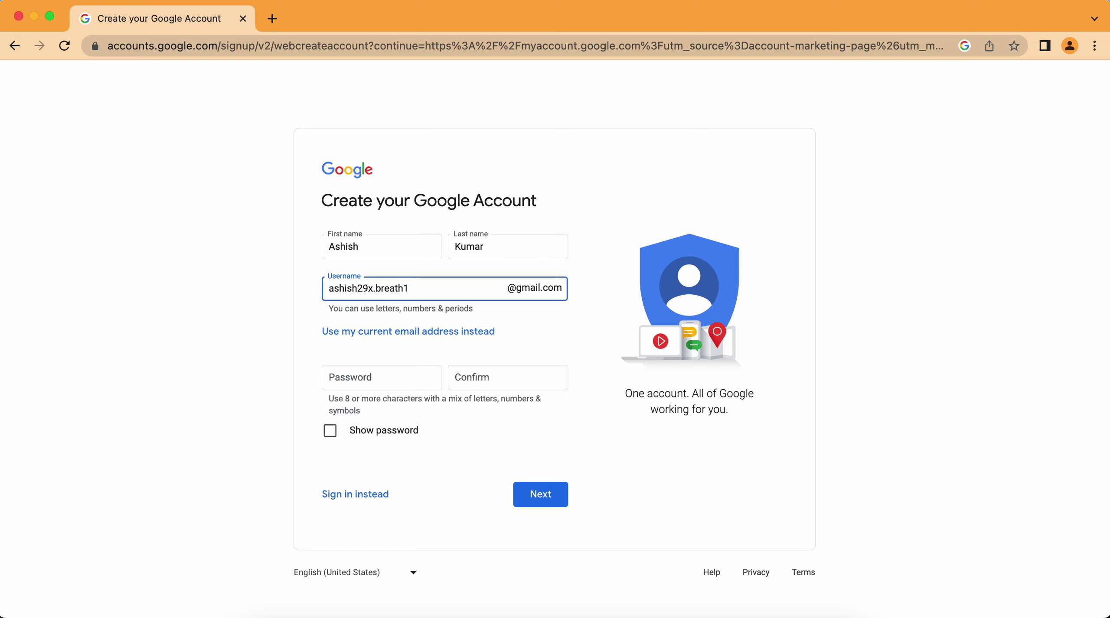
{"action": "left_click", "coordinate": [261, 314]}
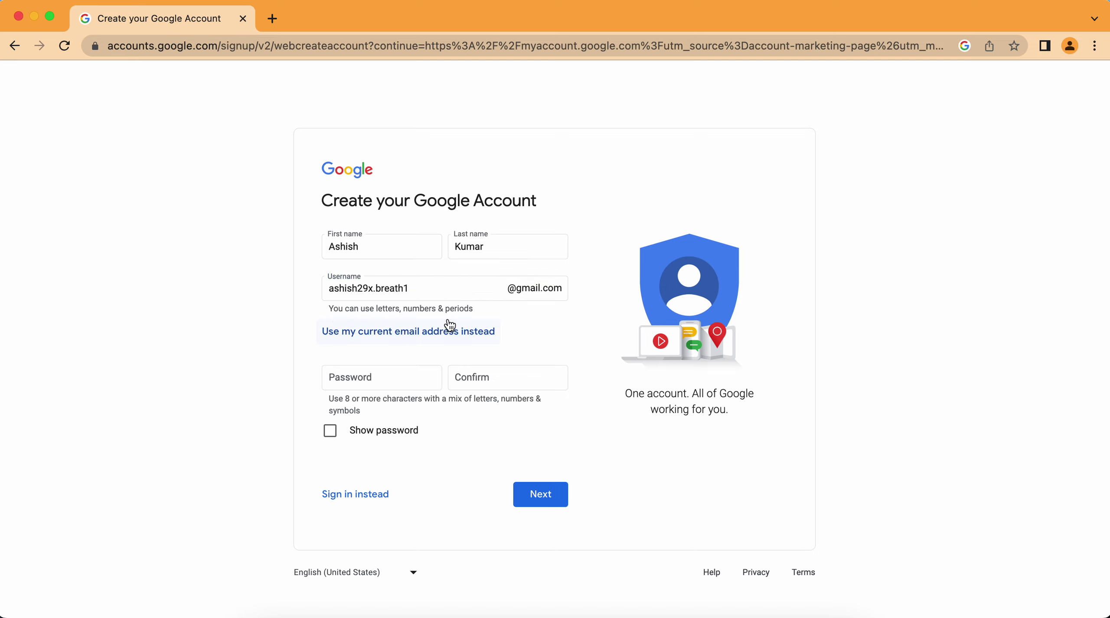
{"action": "left_click", "coordinate": [419, 290]}
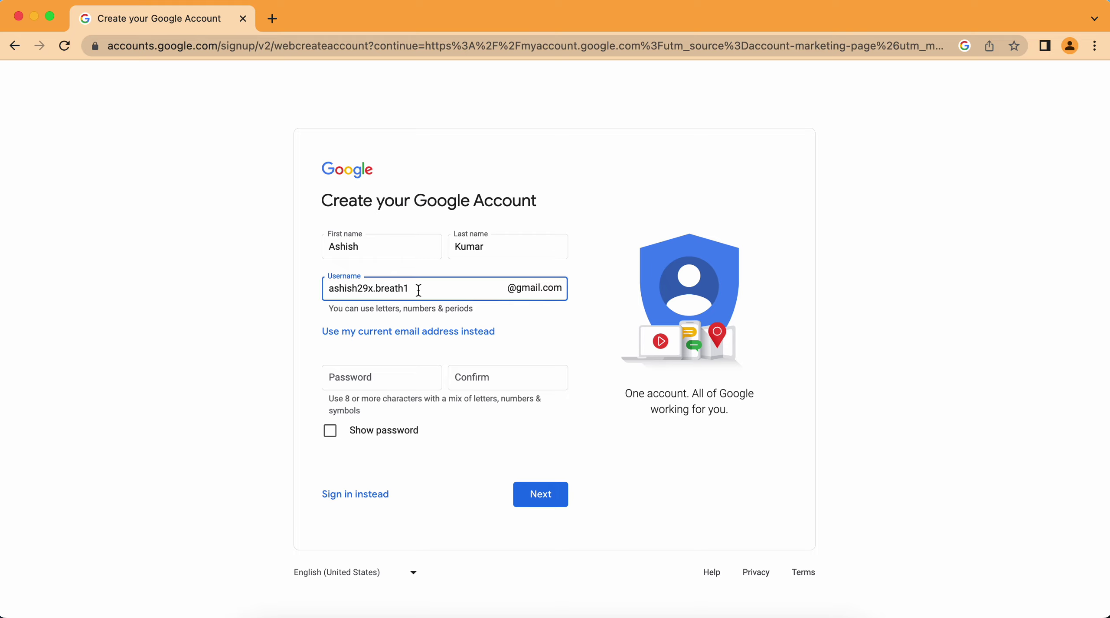
{"action": "key", "text": "BackSpace"}
Re-add the digit '1' to the username and have its availability rechecked.
{"action": "left_click", "coordinate": [221, 307]}
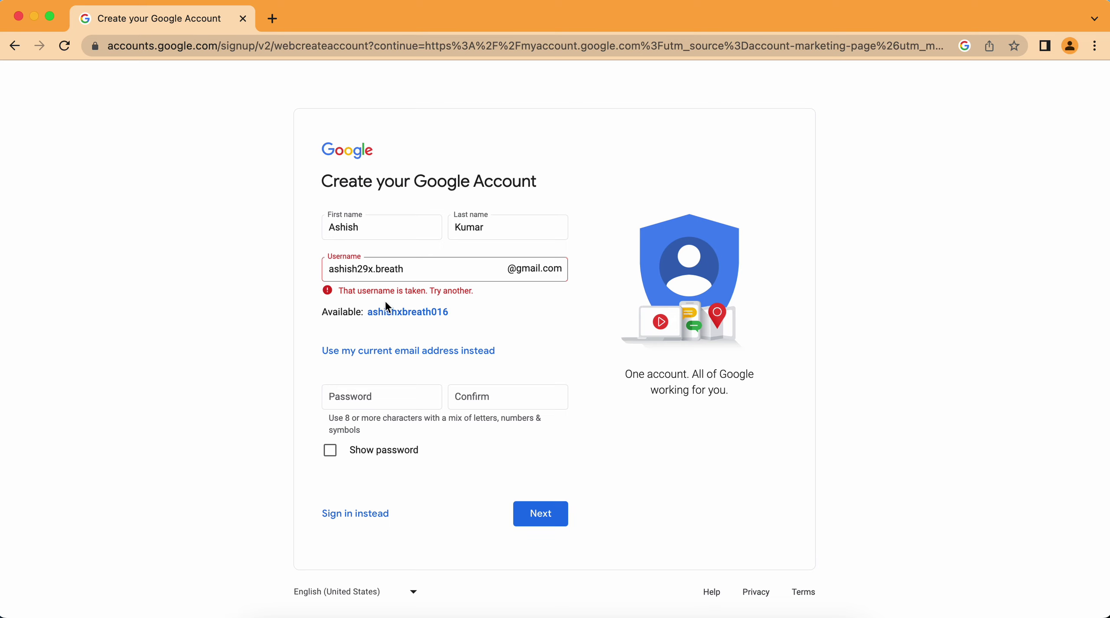
{"action": "left_click", "coordinate": [422, 271]}
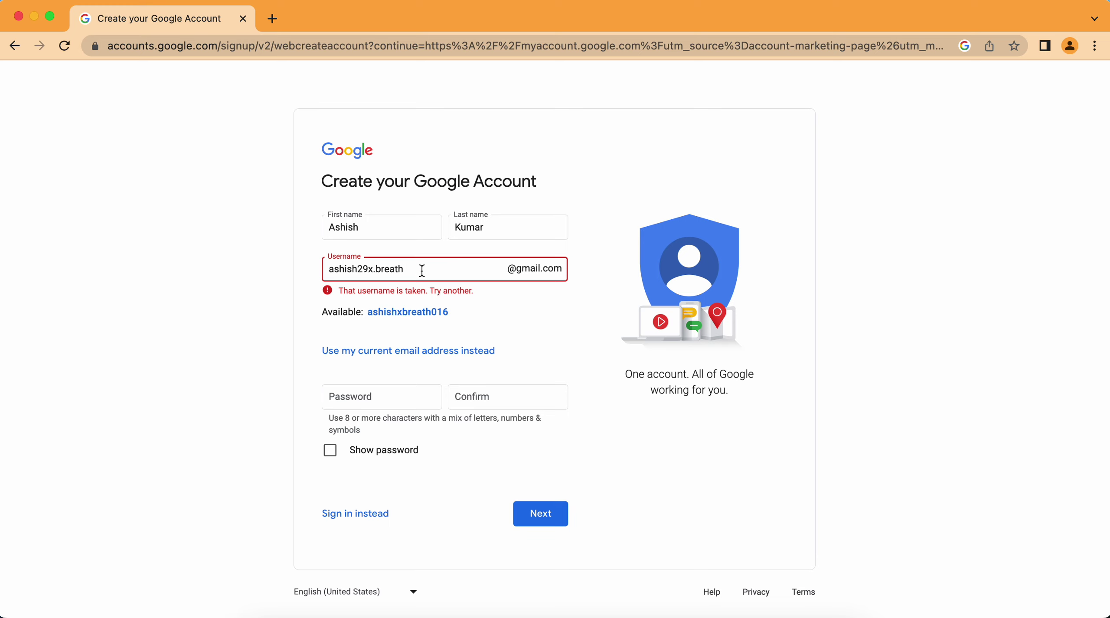
{"action": "type", "text": "1"}
{"action": "left_click", "coordinate": [234, 342]}
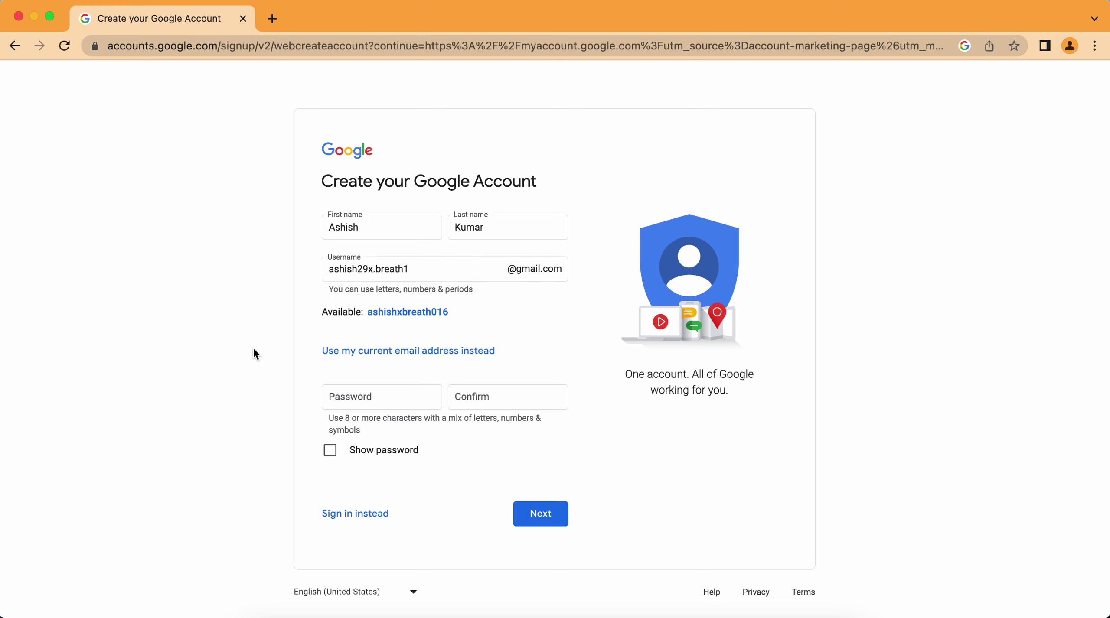
Enter and confirm the account password, then submit the form.
{"action": "left_click", "coordinate": [357, 394]}
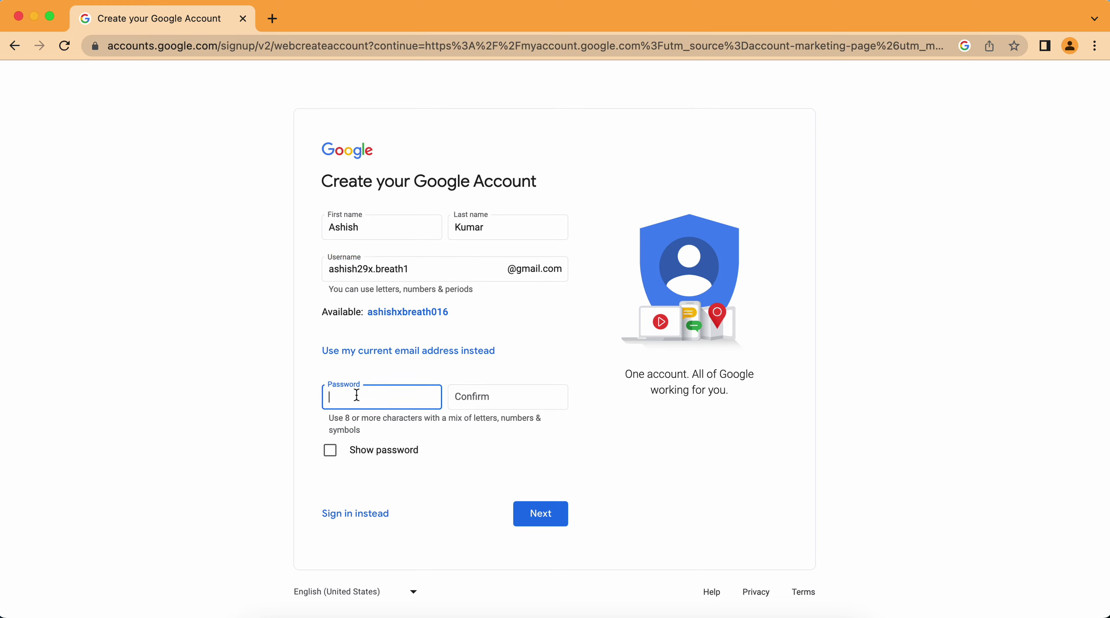
{"action": "type", "text": "As"}
{"action": "type", "text": "•••••••"}
{"action": "type", "text": "•••"}
{"action": "type", "text": "•"}
{"action": "type", "text": "•"}
{"action": "left_click", "coordinate": [462, 397]}
{"action": "type", "text": "••••••••"}
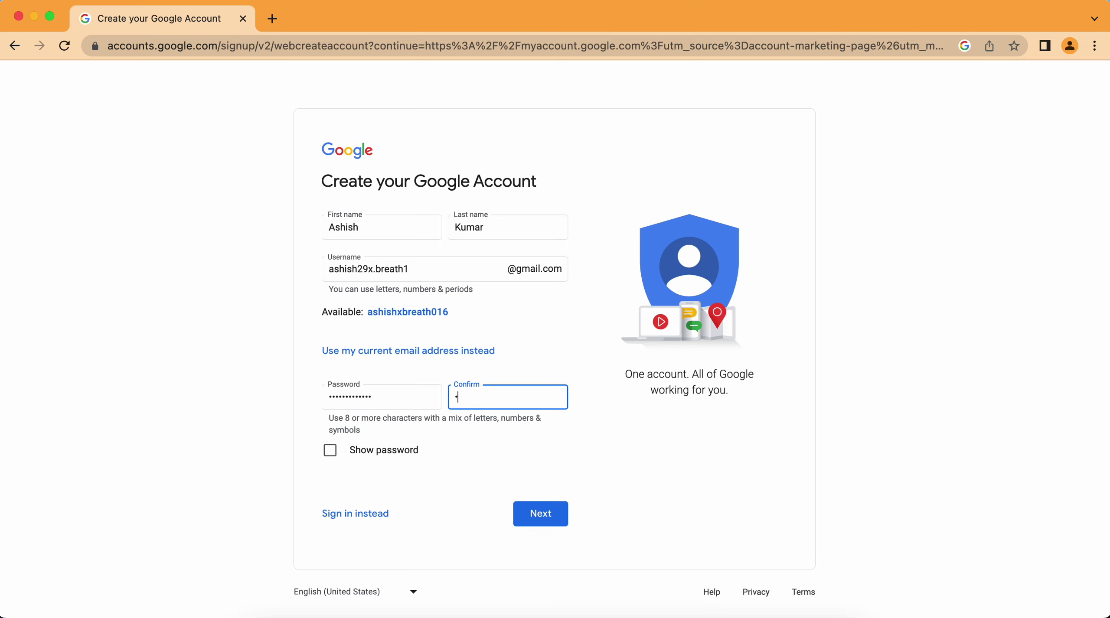
{"action": "type", "text": "•••••"}
{"action": "left_click", "coordinate": [429, 484]}
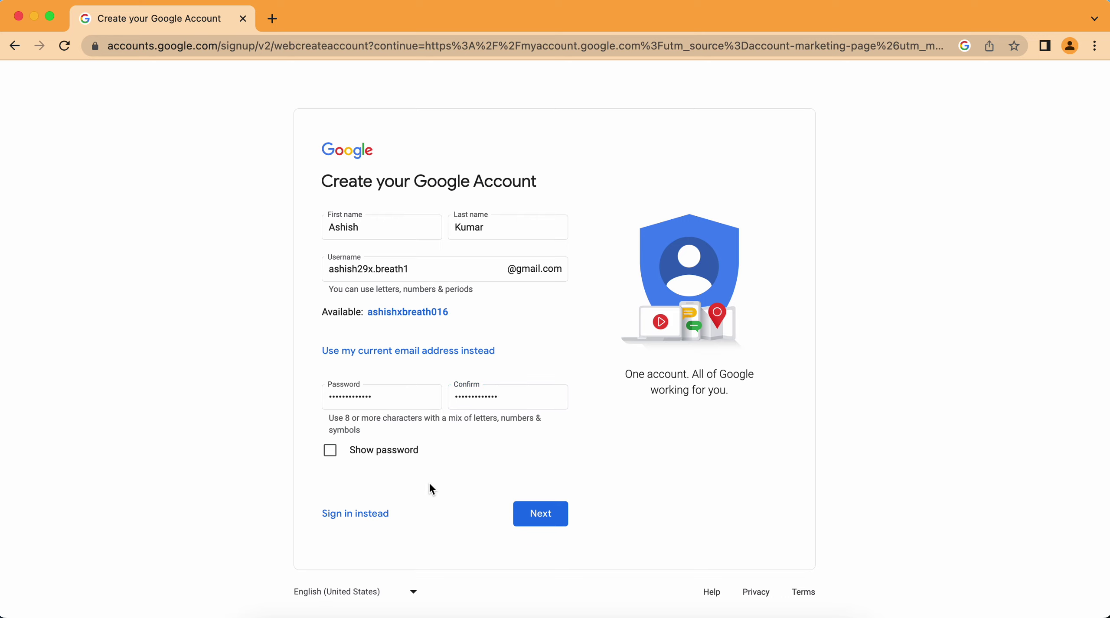
{"action": "left_click", "coordinate": [534, 515]}
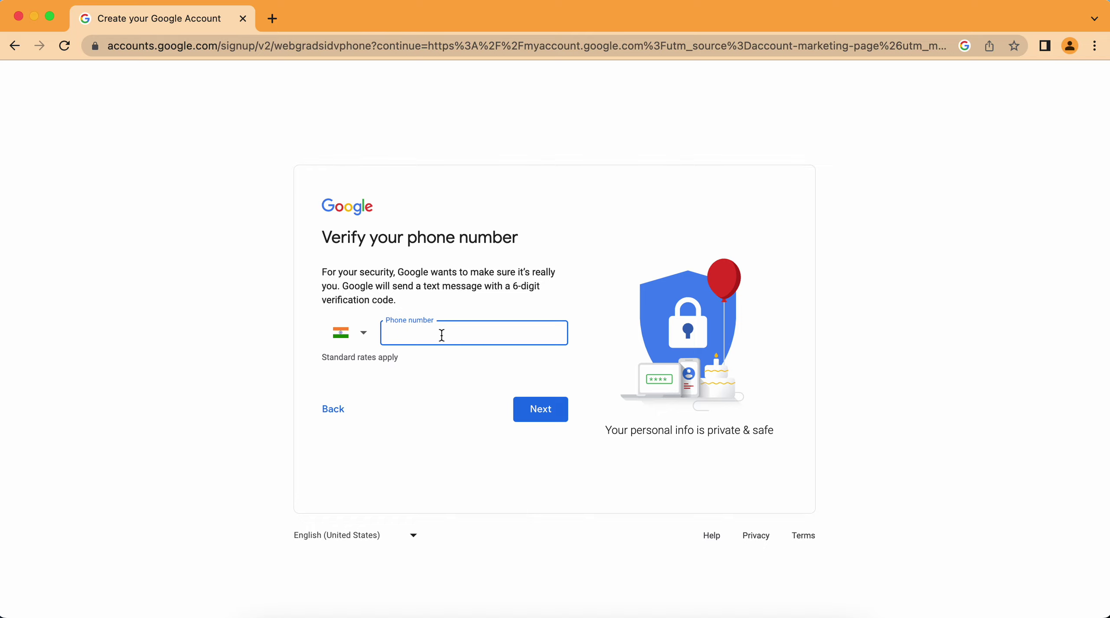
Enter the phone number, then submit the texted 6-digit verification code.
{"action": "left_click", "coordinate": [537, 419]}
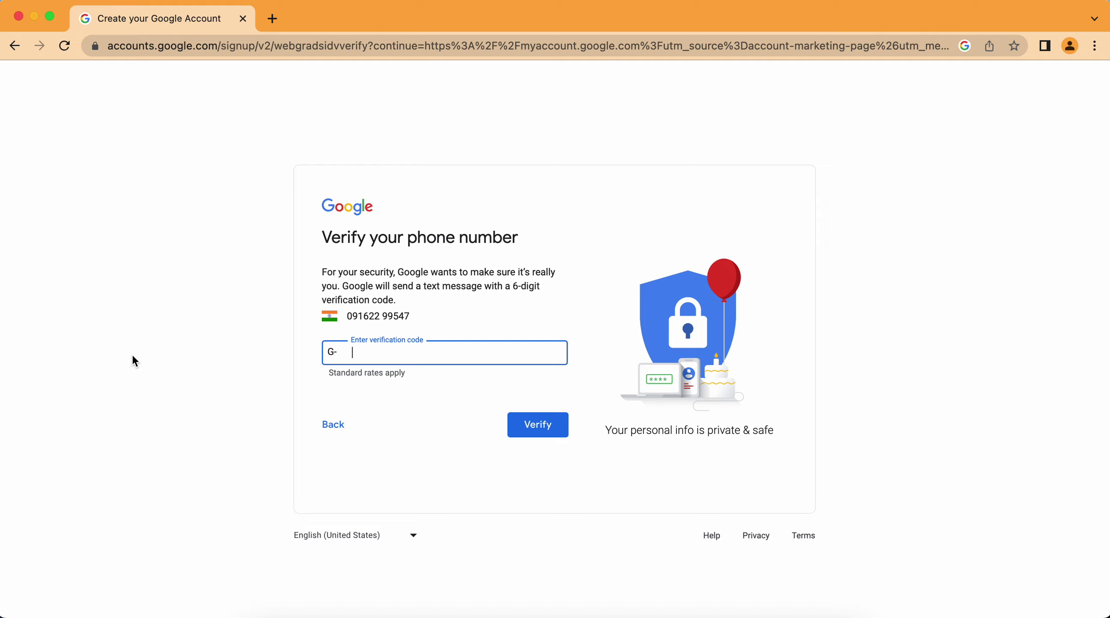
{"action": "left_click", "coordinate": [524, 426]}
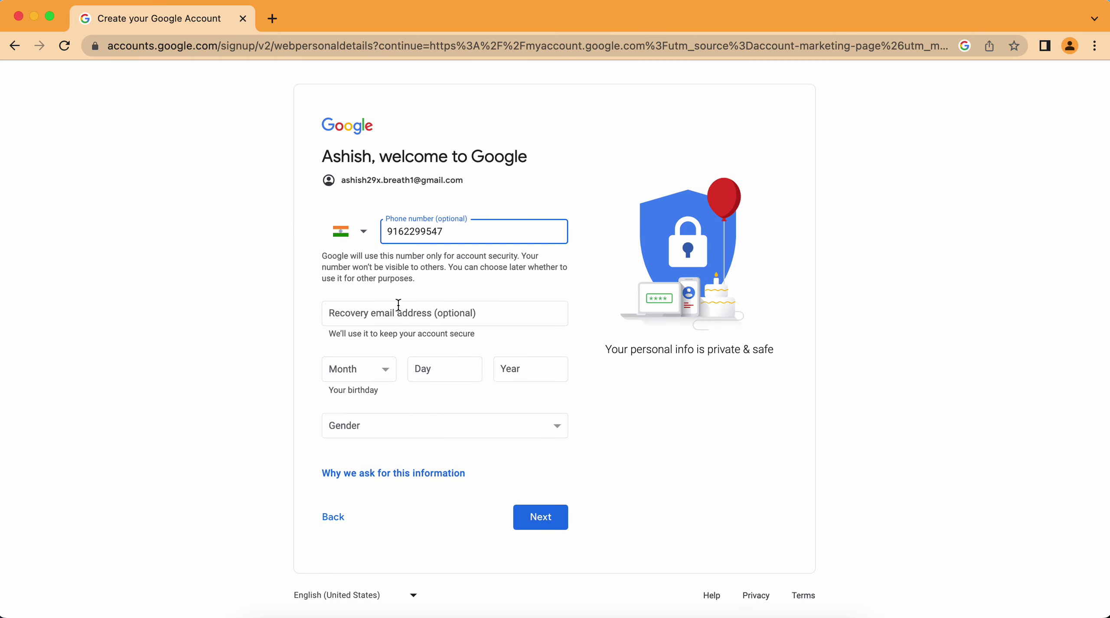
{"action": "left_click", "coordinate": [389, 374]}
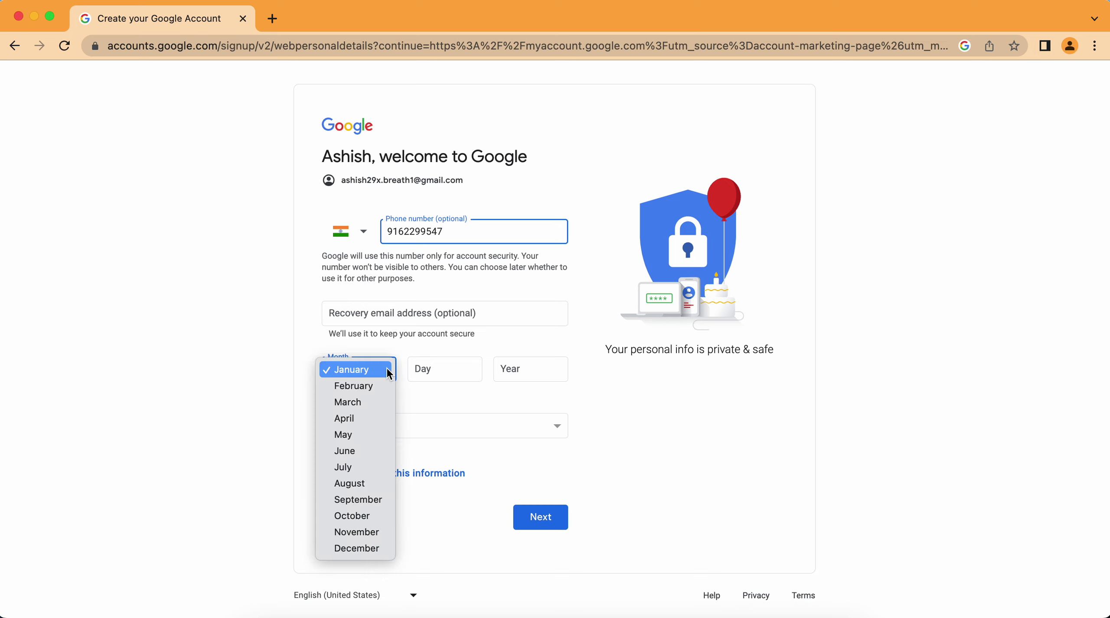
{"action": "left_click", "coordinate": [372, 427]}
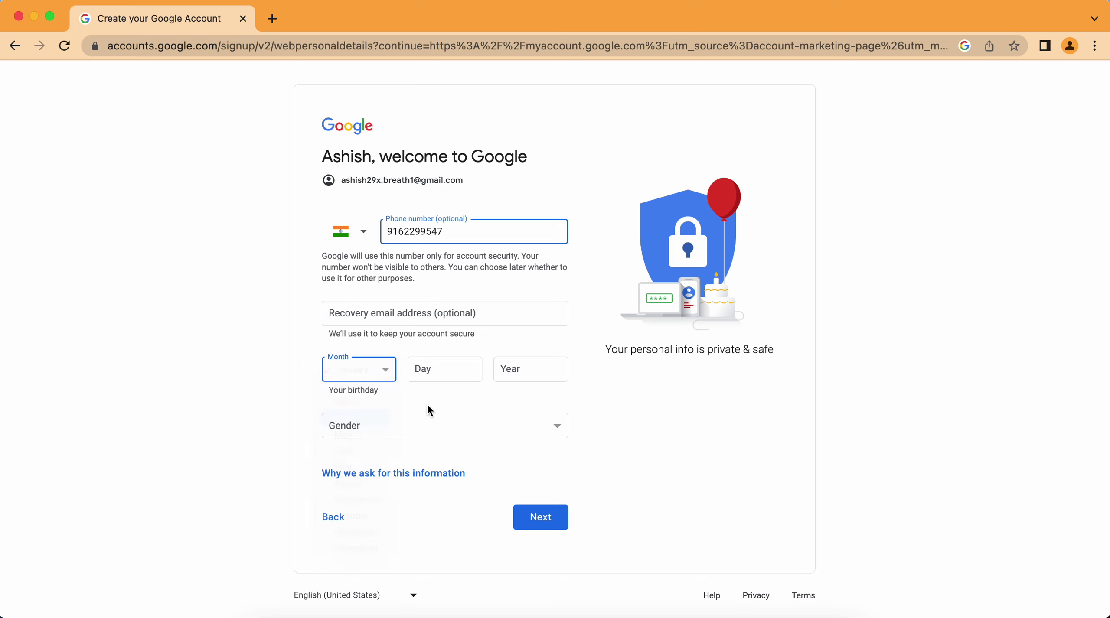
{"action": "left_click", "coordinate": [461, 369]}
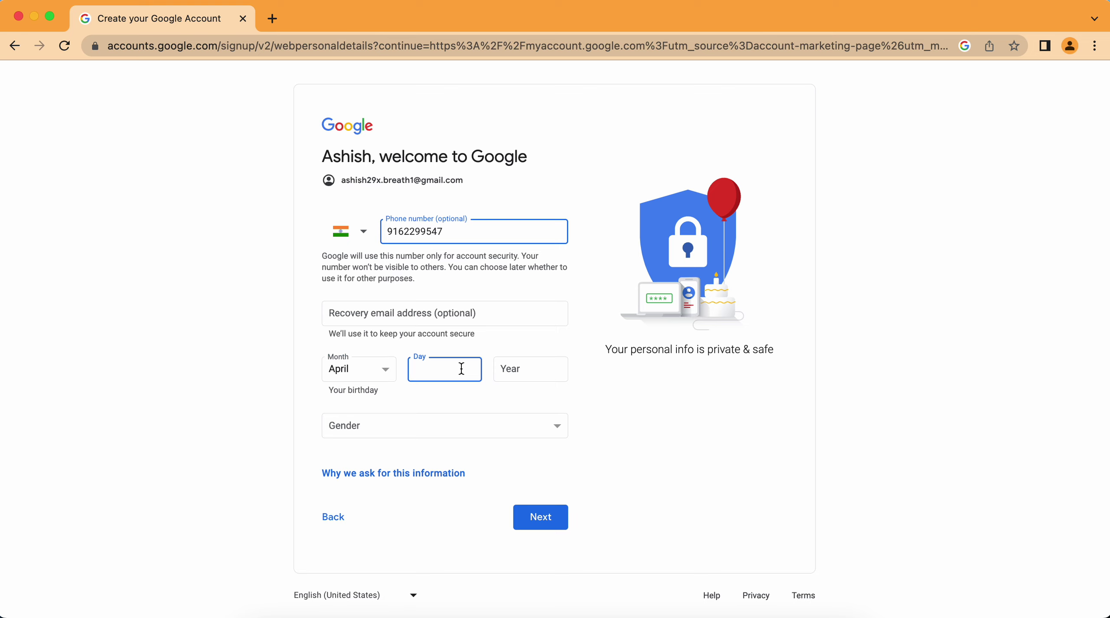
{"action": "type", "text": "13"}
{"action": "left_click", "coordinate": [521, 370]}
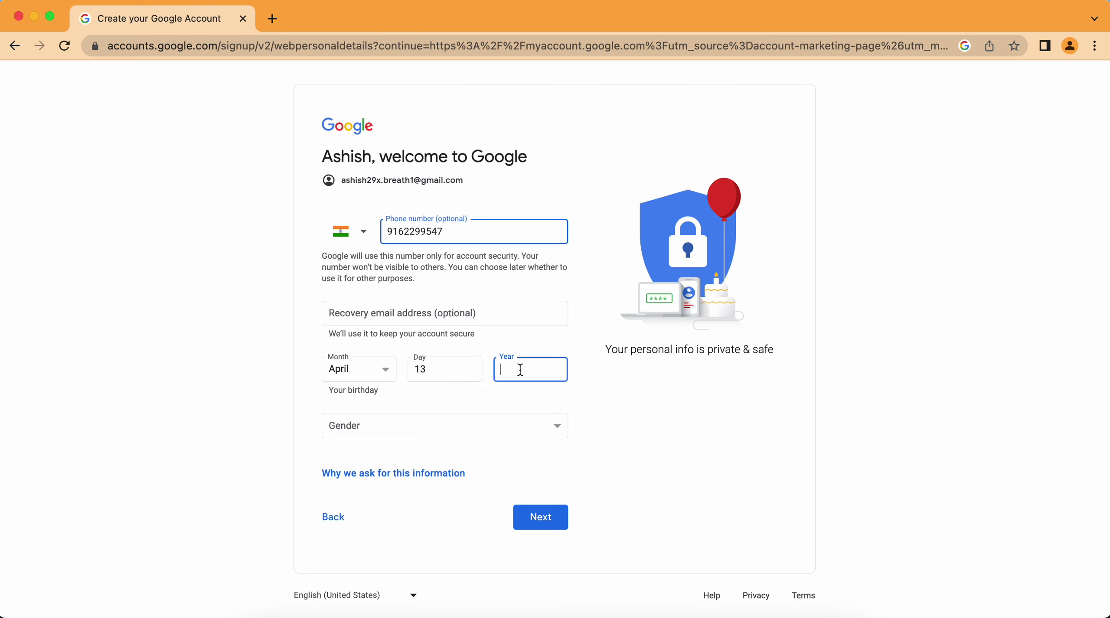
{"action": "type", "text": "1993"}
{"action": "left_click", "coordinate": [414, 433]}
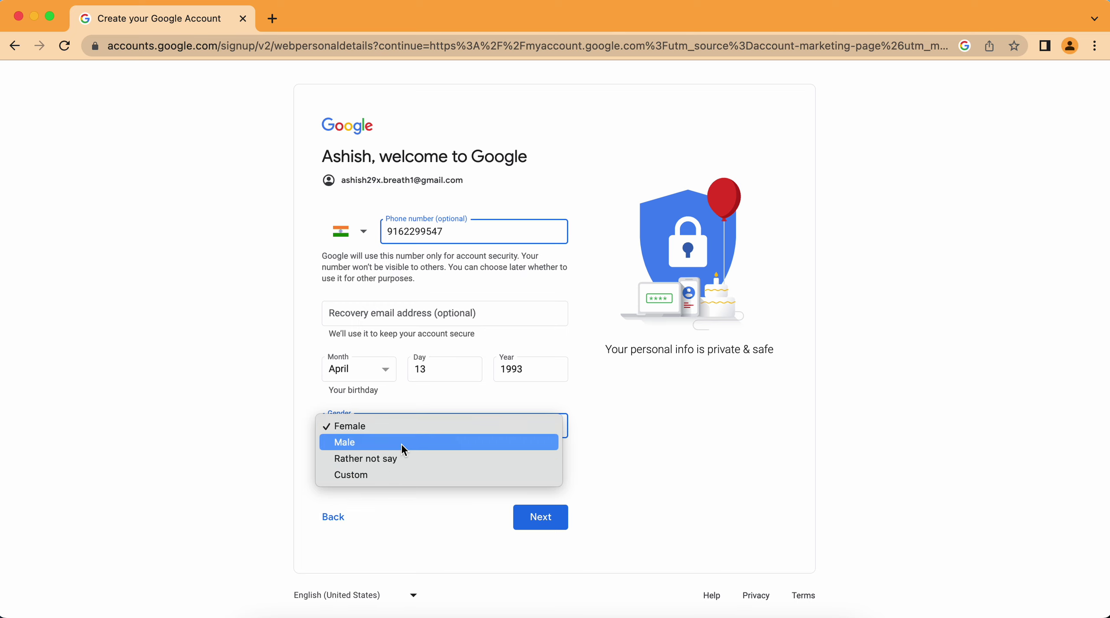
{"action": "left_click", "coordinate": [401, 443]}
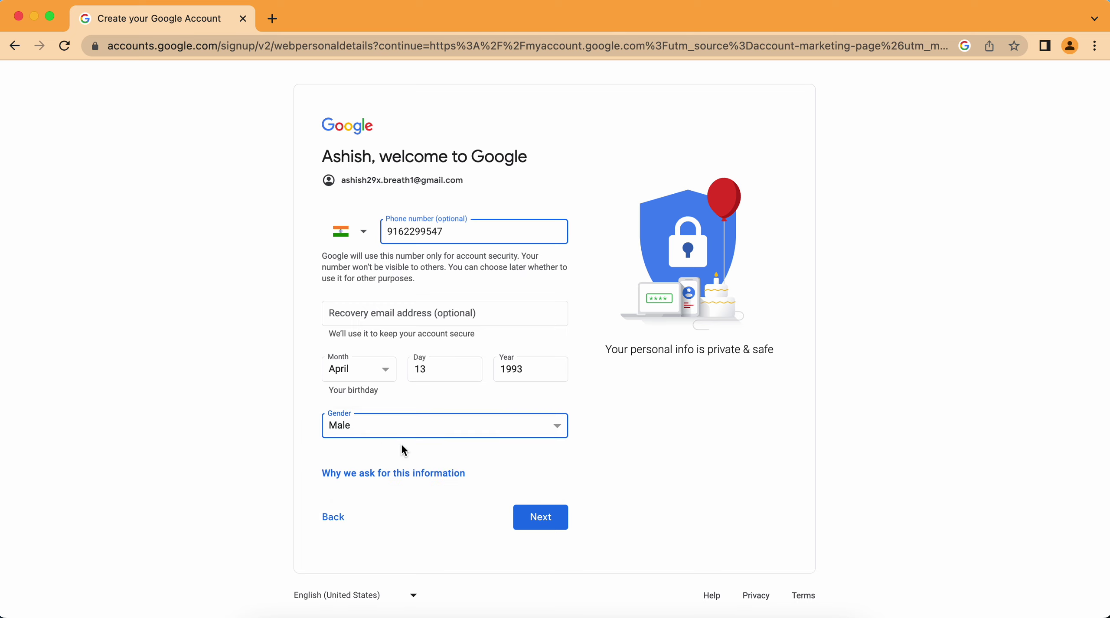
{"action": "left_click", "coordinate": [546, 523]}
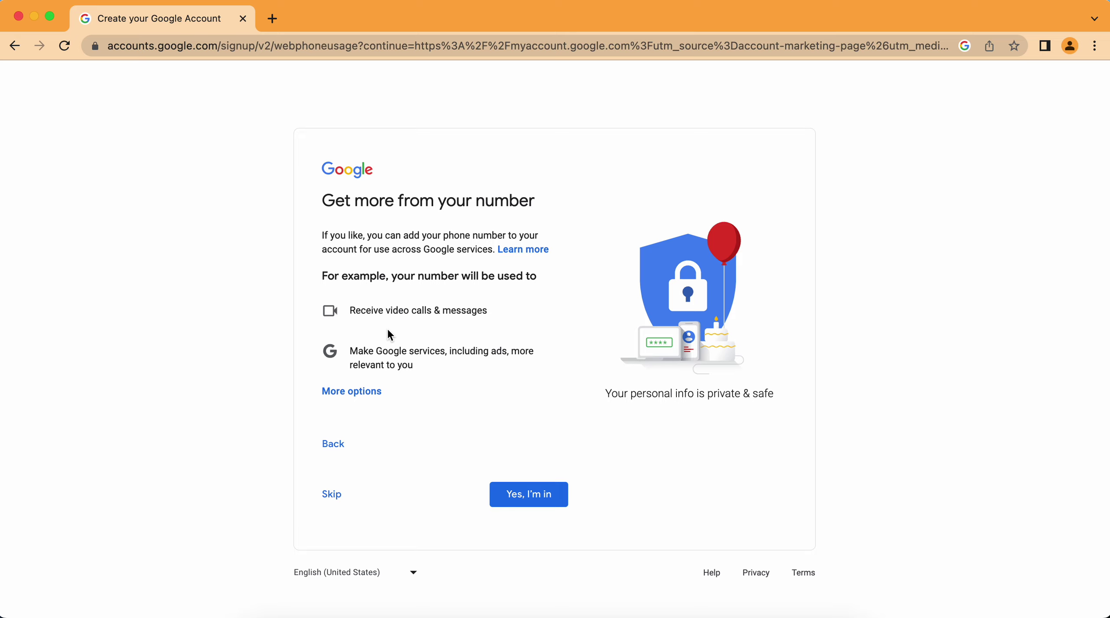
Choose "Yes, I'm in" for phone use and accept the Privacy and Terms.
{"action": "left_click", "coordinate": [530, 499]}
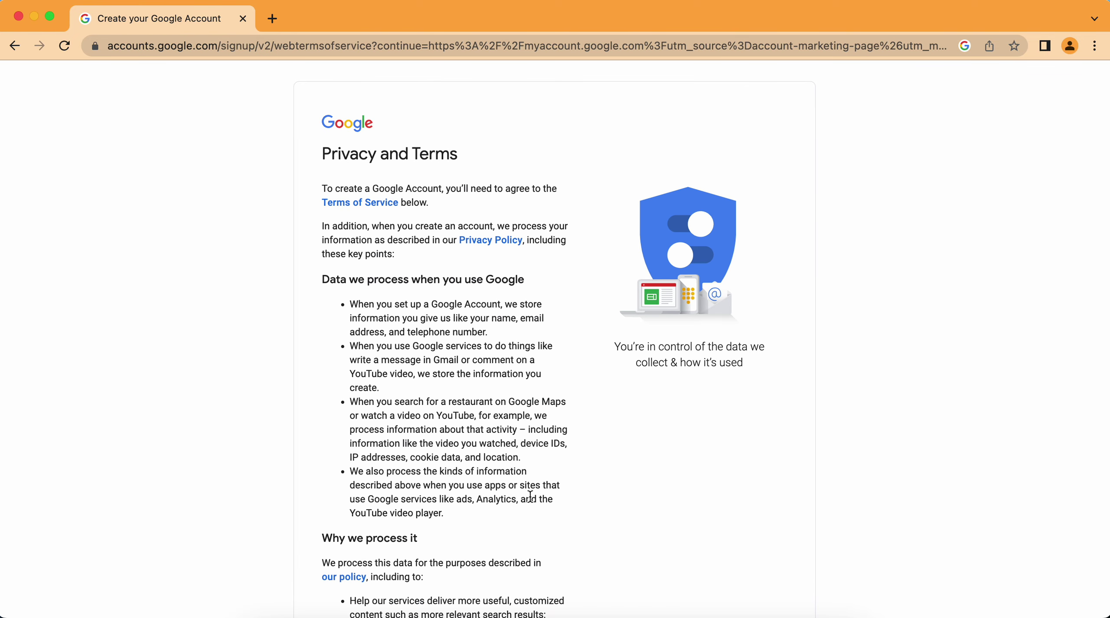
{"action": "scroll", "coordinate": [530, 496], "scroll_direction": "down", "scroll_amount": 3}
{"action": "scroll", "coordinate": [530, 497], "scroll_direction": "down", "scroll_amount": 10}
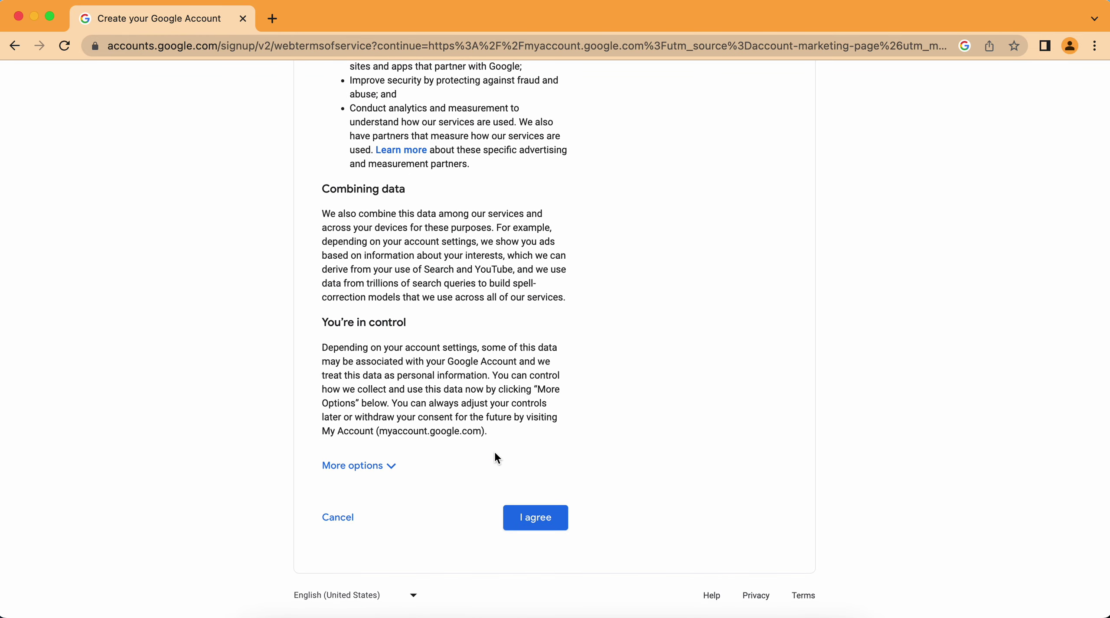
{"action": "left_click", "coordinate": [536, 520]}
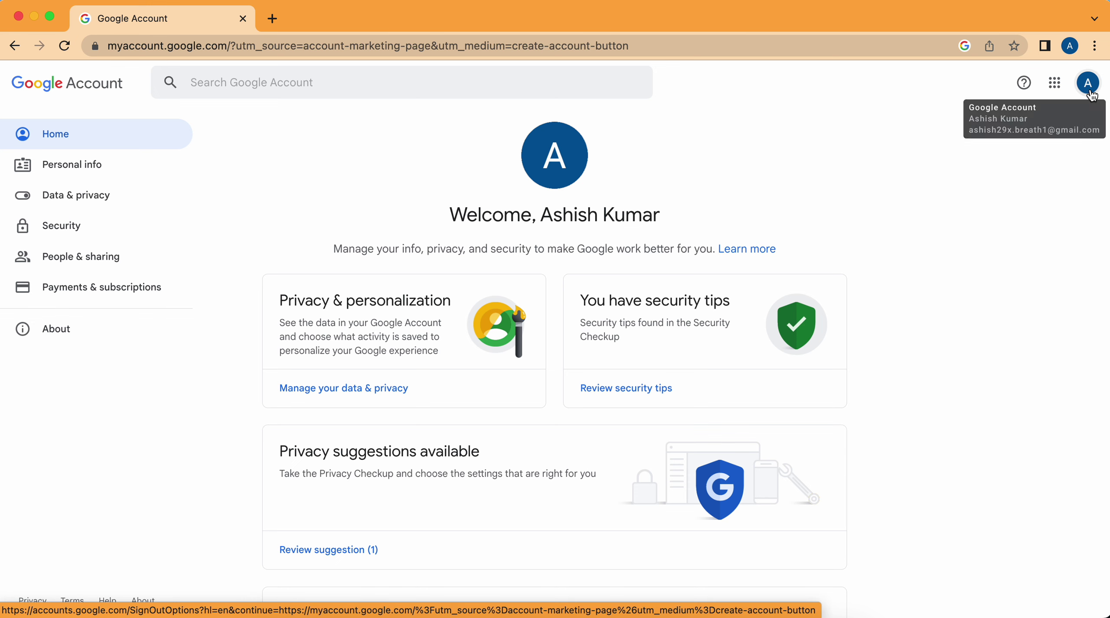
Check the new account's email in the avatar menu, then launch Gmail from Google apps.
{"action": "left_click", "coordinate": [1092, 94]}
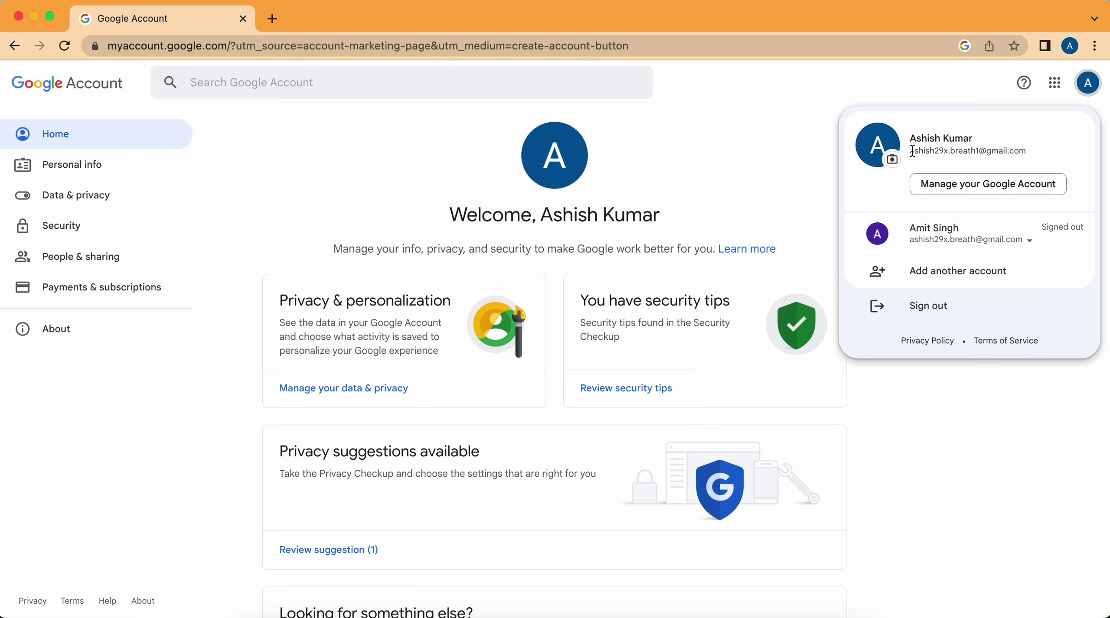
{"action": "left_click_drag", "start_coordinate": [912, 153], "coordinate": [1026, 155]}
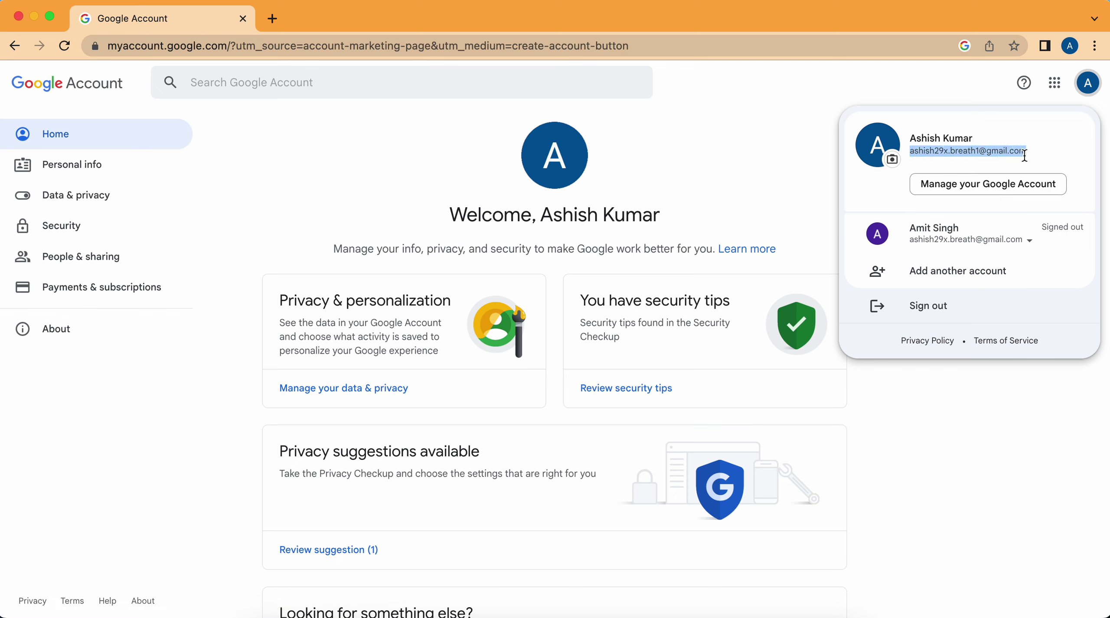
{"action": "left_click", "coordinate": [745, 149]}
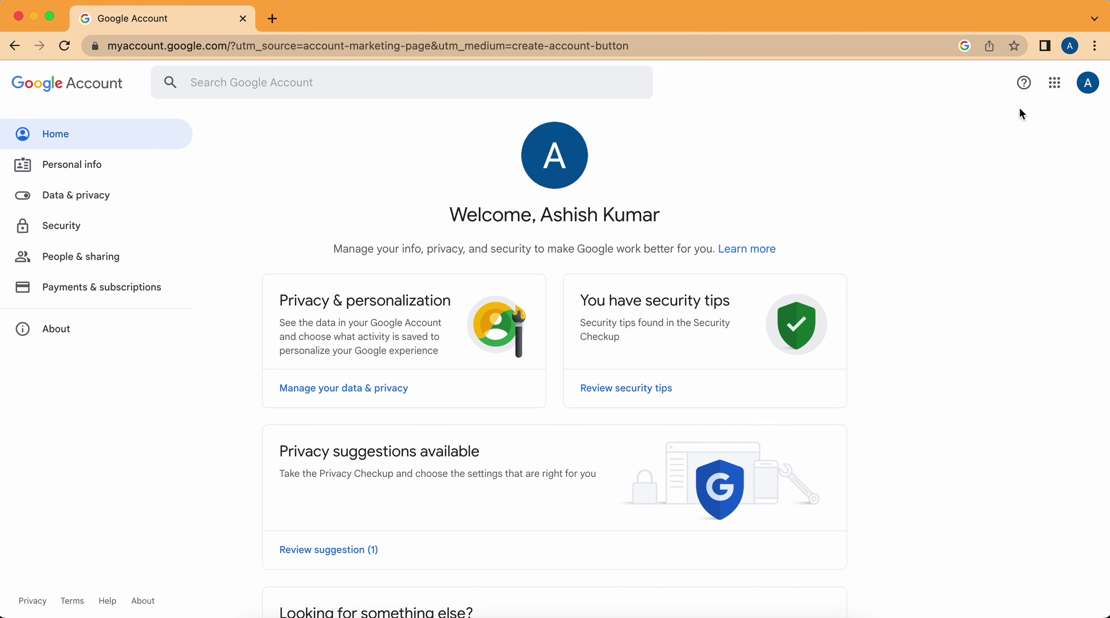
{"action": "left_click", "coordinate": [1054, 83]}
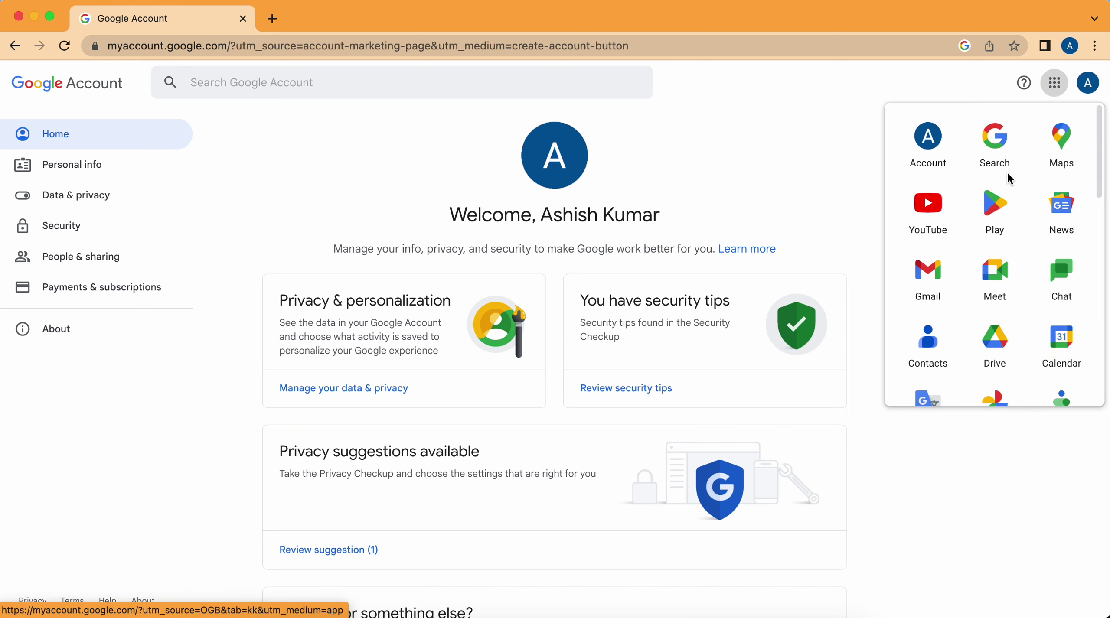
{"action": "left_click", "coordinate": [936, 270]}
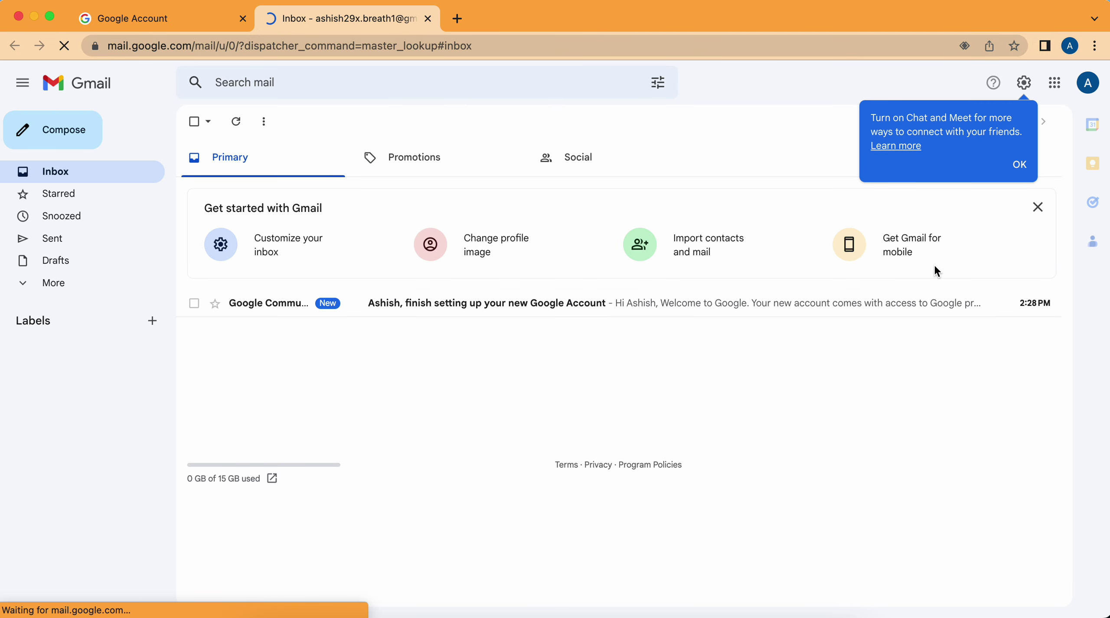
Sign out through the Gmail profile avatar menu.
{"action": "left_click", "coordinate": [1088, 92]}
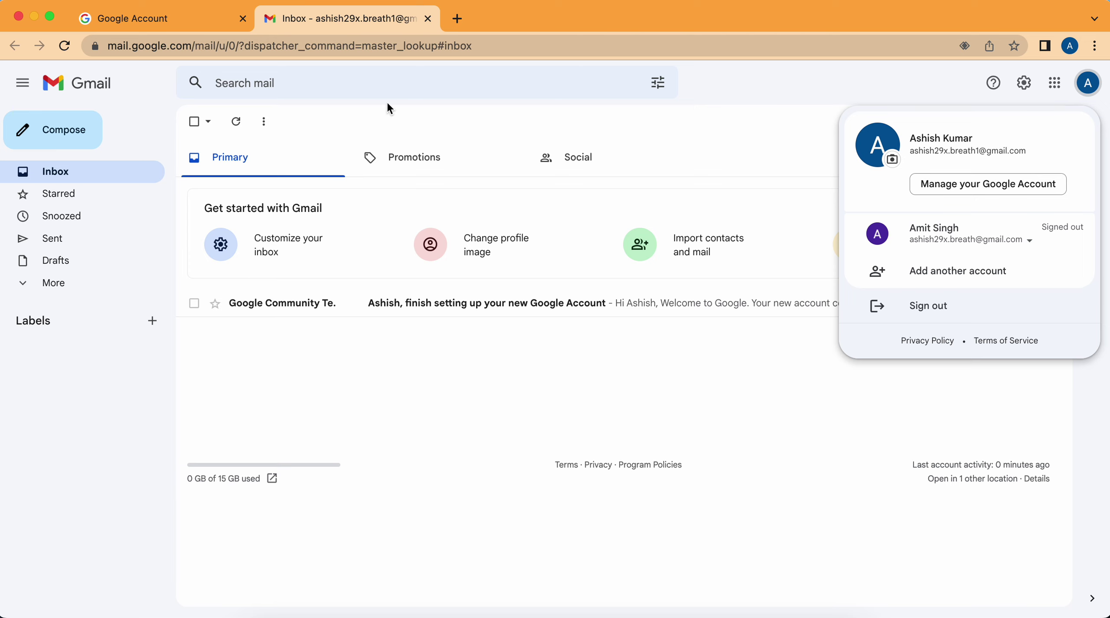
{"action": "left_click", "coordinate": [940, 309]}
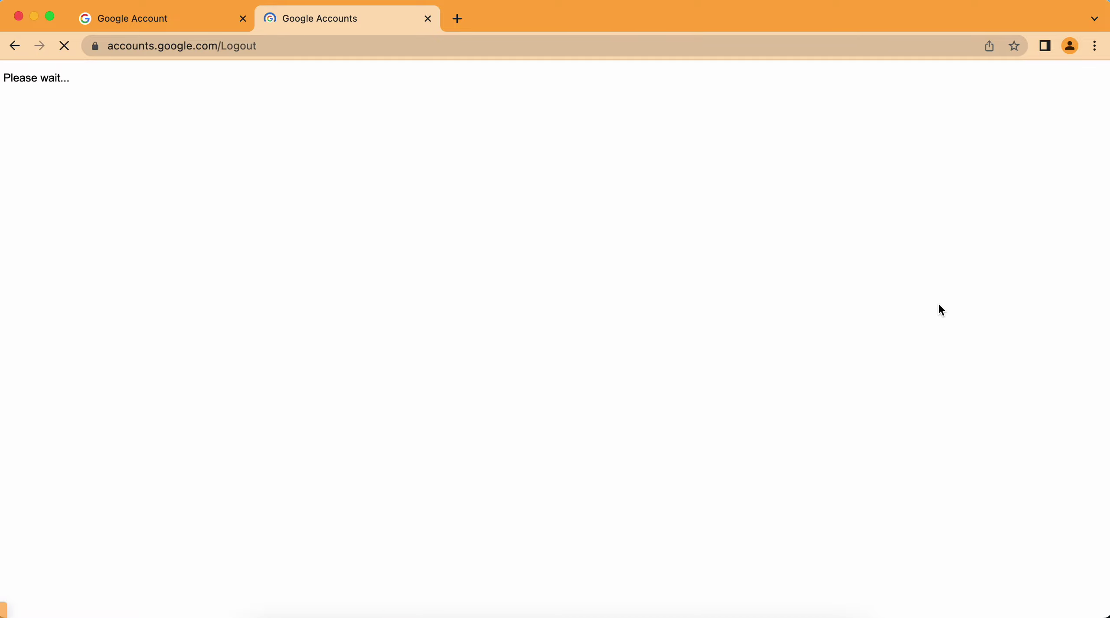